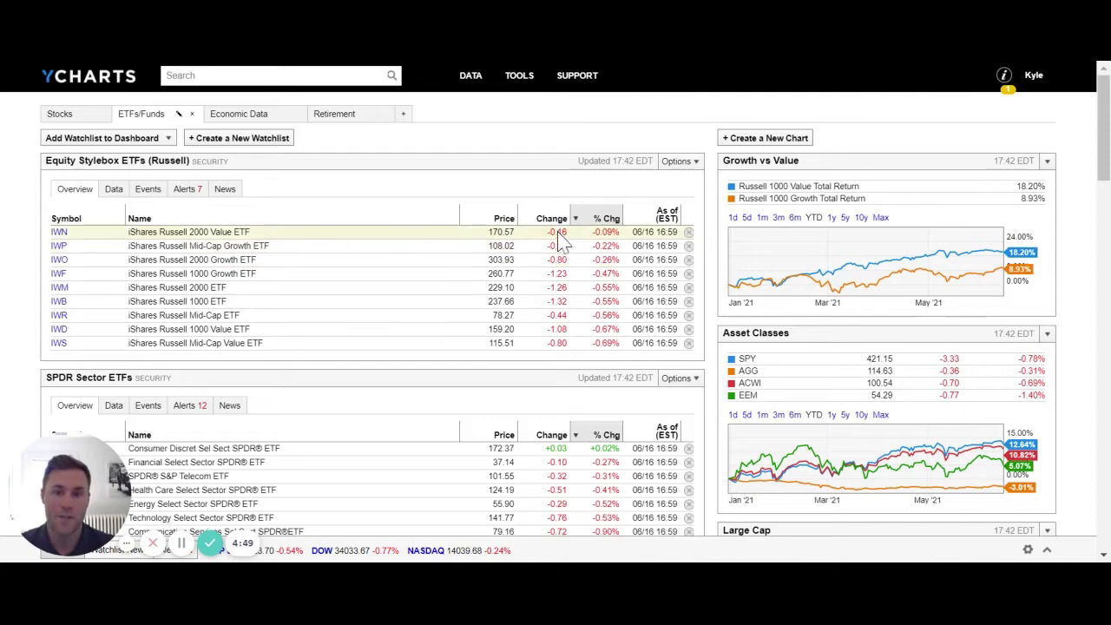
Search the site for "us infla" and open the US Inflation Rate page.
click(276, 75)
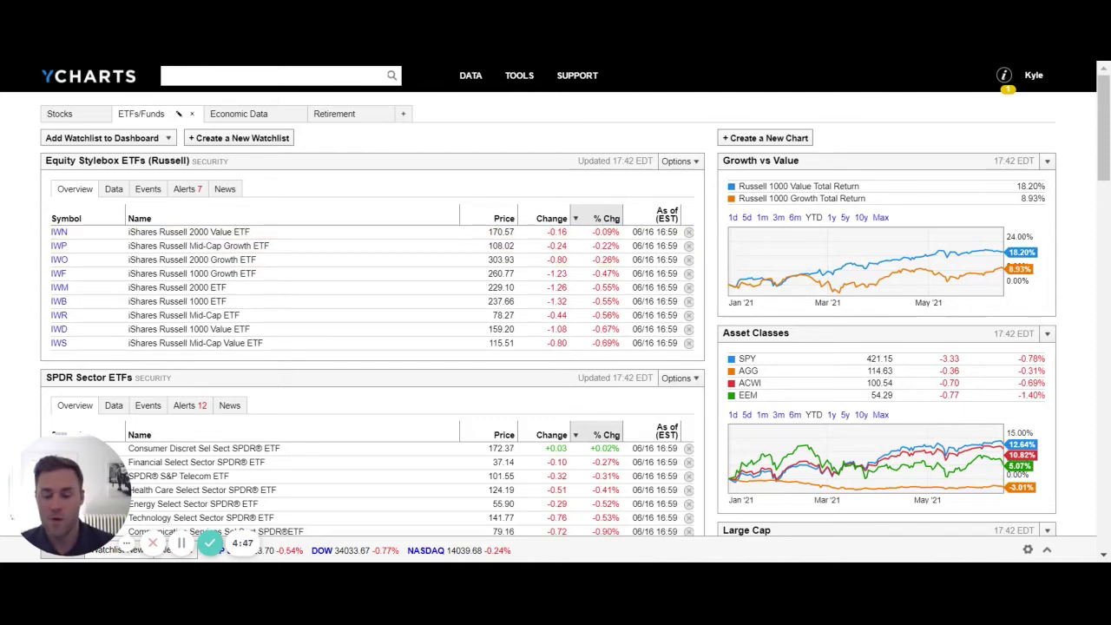
text(us infl)
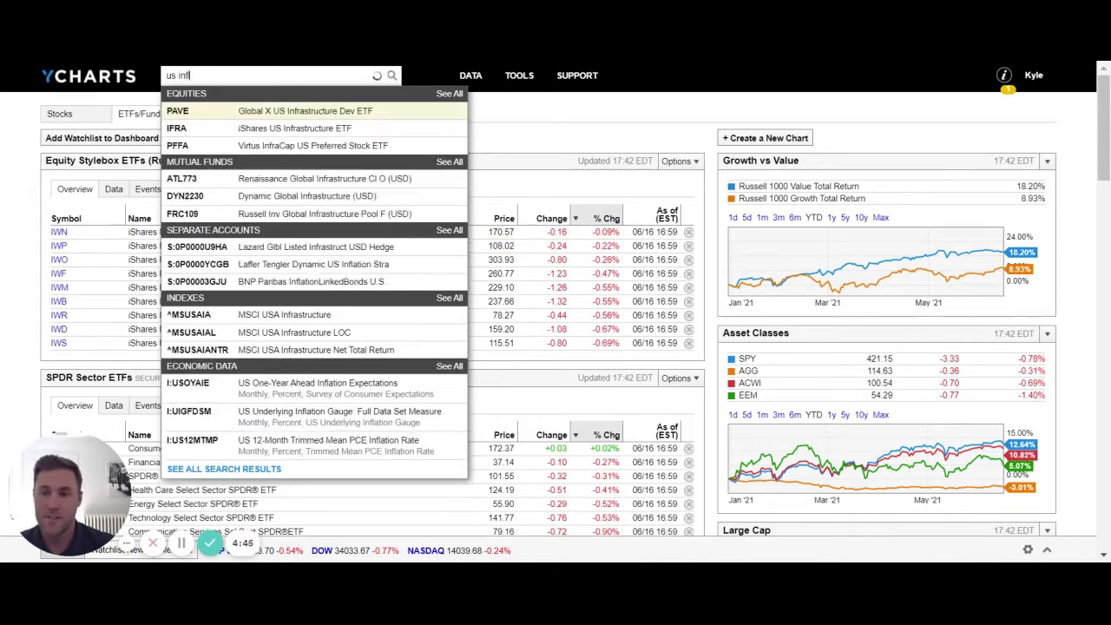
text(a)
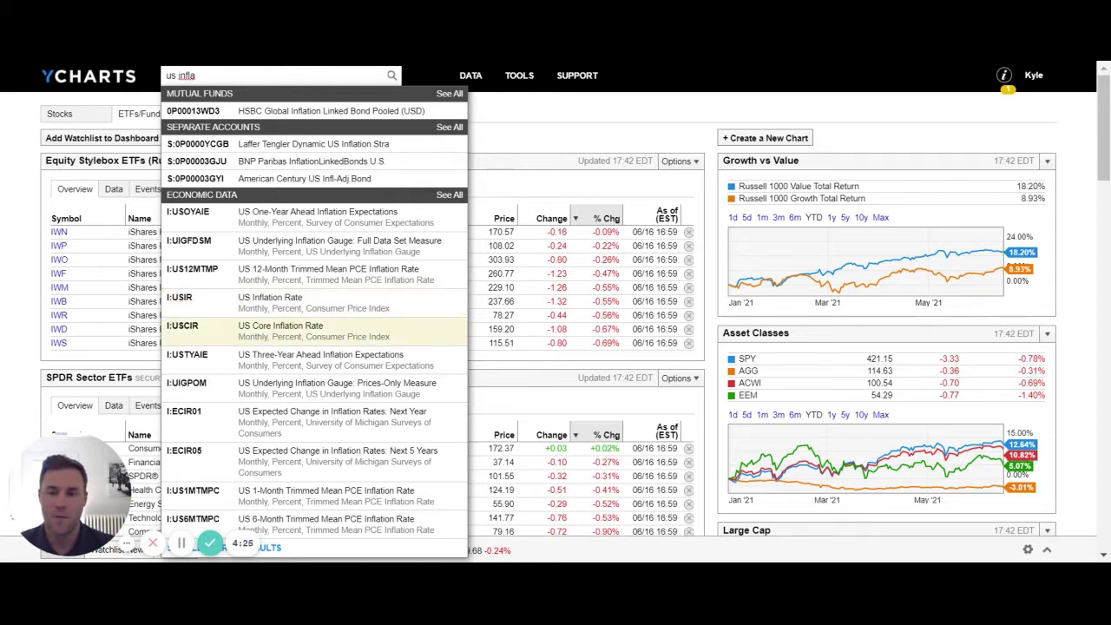
click(290, 306)
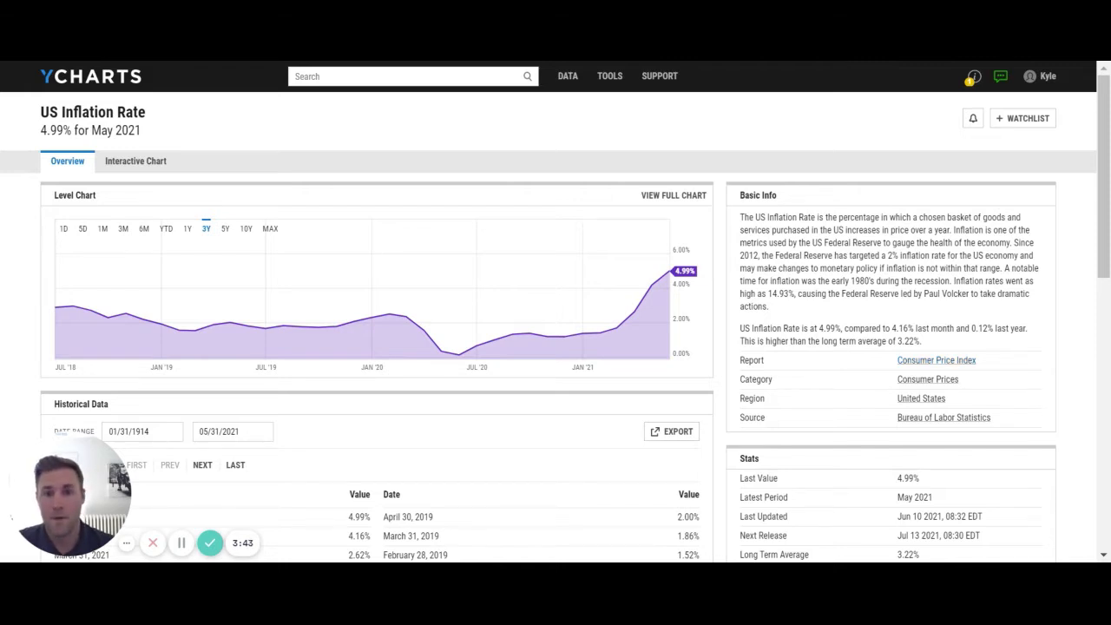
Start a new Fundamental Chart and add the SPY and AGG ETFs as securities.
mouse_move(607, 83)
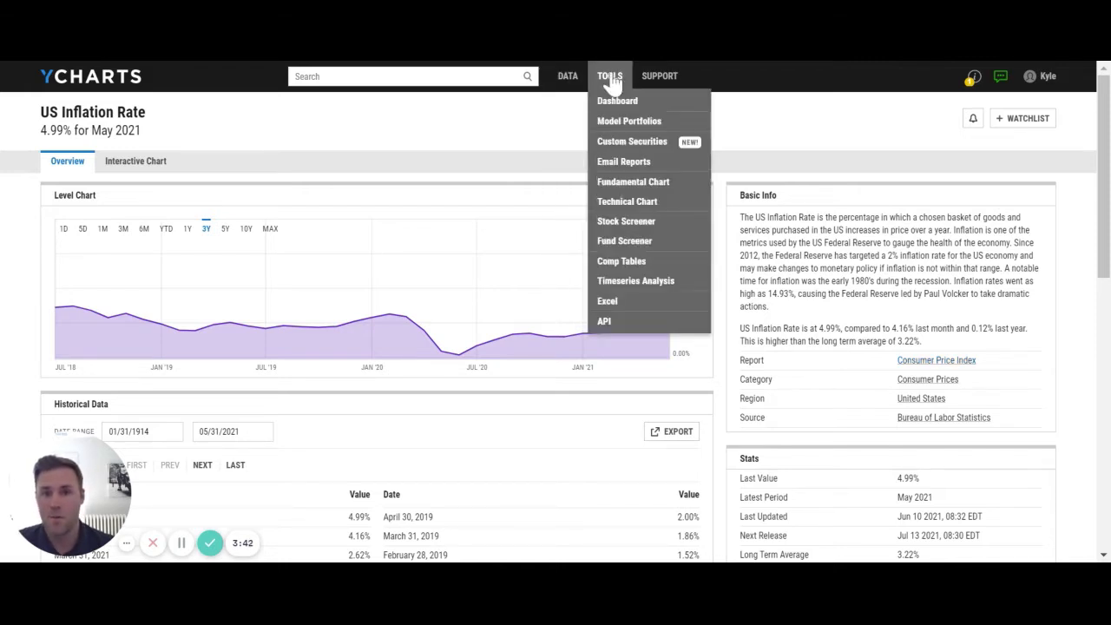
click(619, 184)
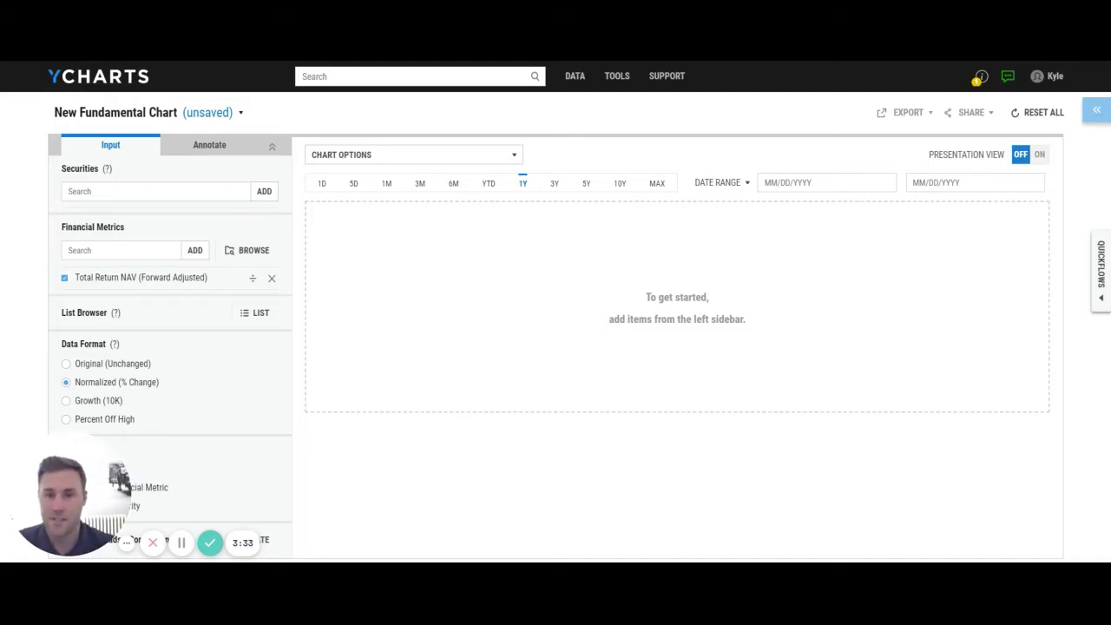
click(174, 191)
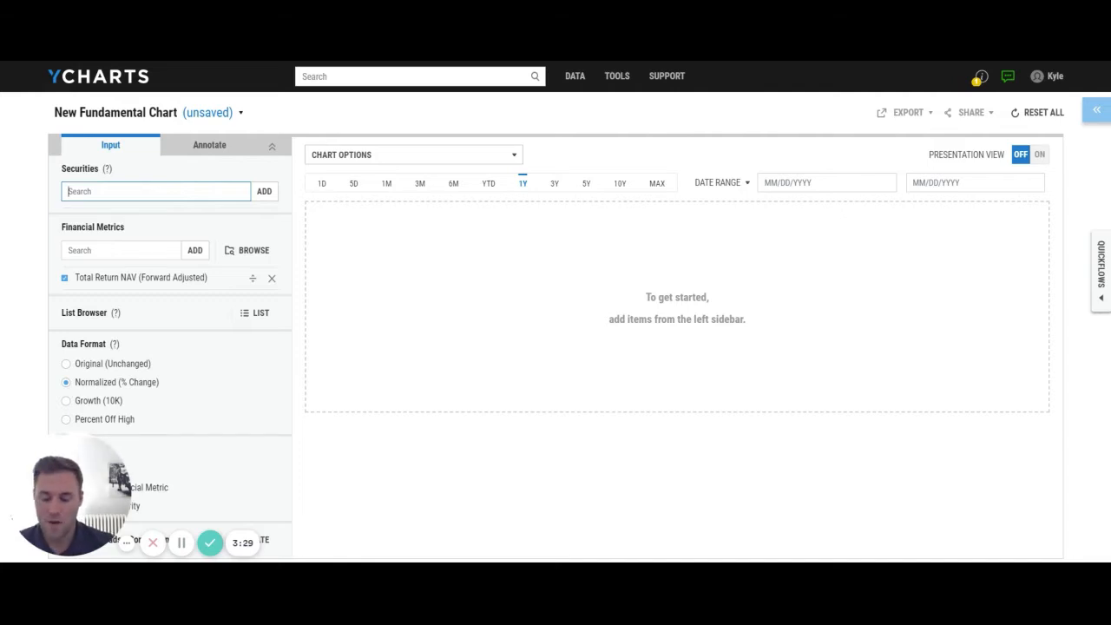
text(spy)
key(Return)
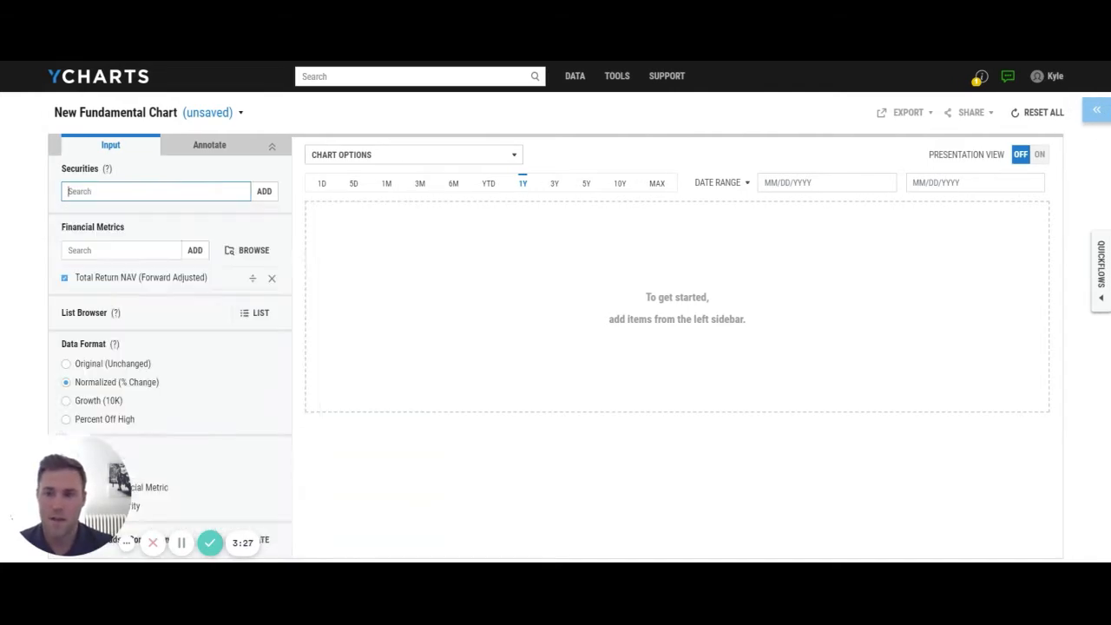
text(agg)
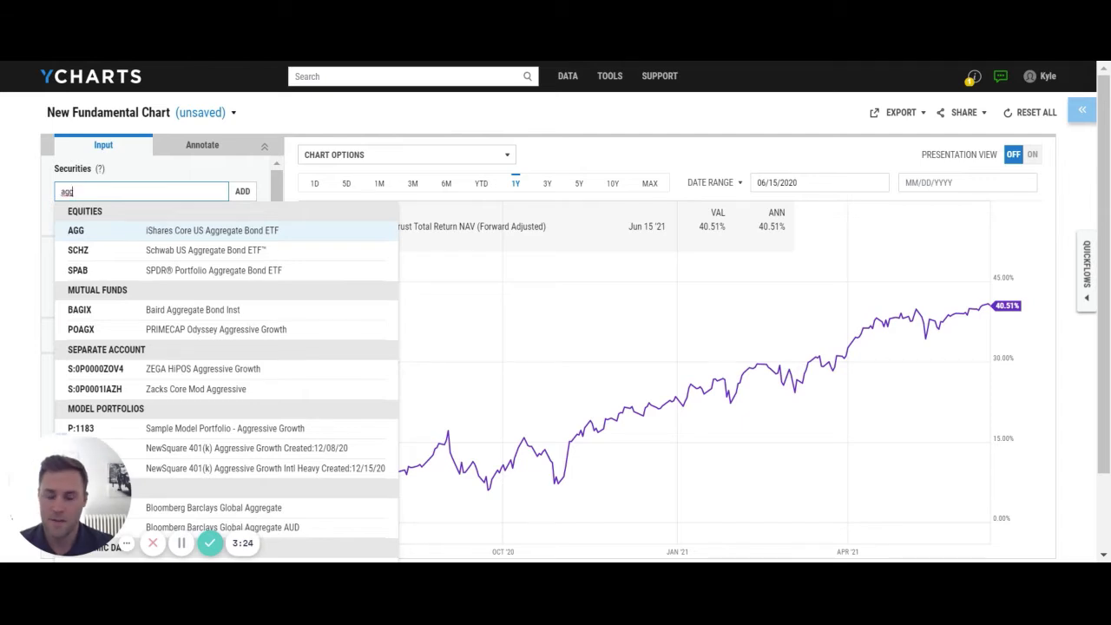
key(Return)
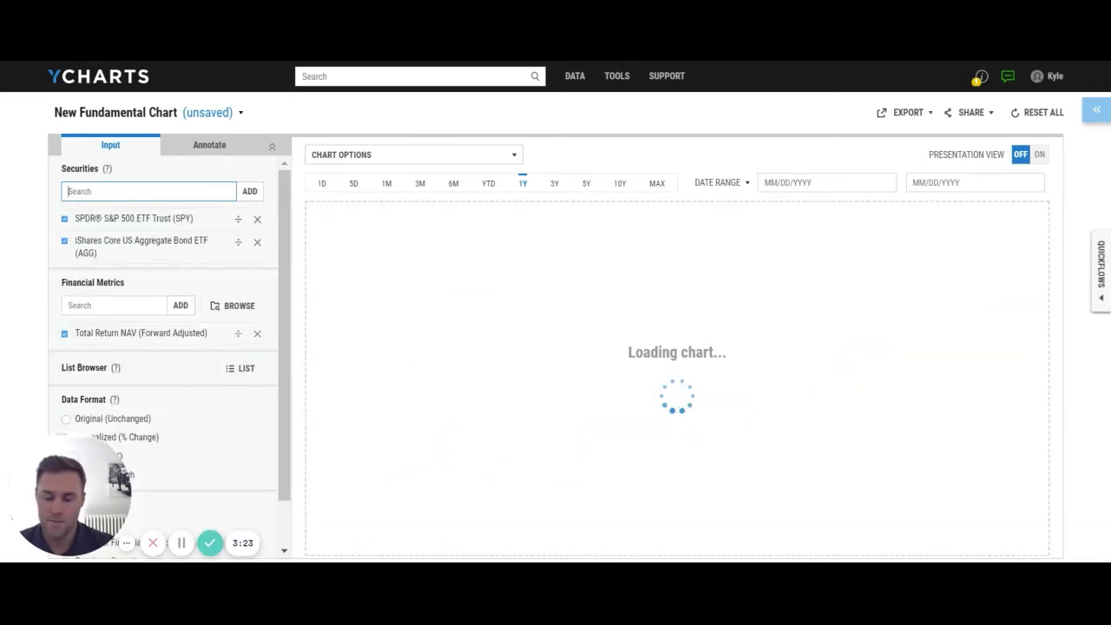
Add the Invesco DB Commodity Tracking (DBC) and Vanguard Real Estate (VNQ) ETFs to the chart.
text(commod)
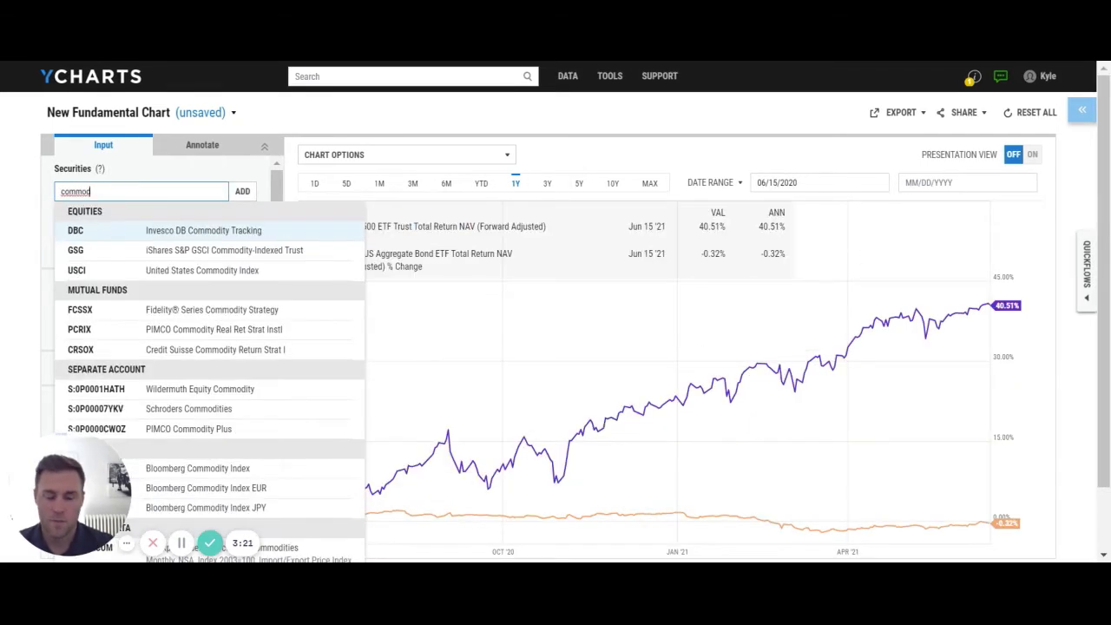
key(Return)
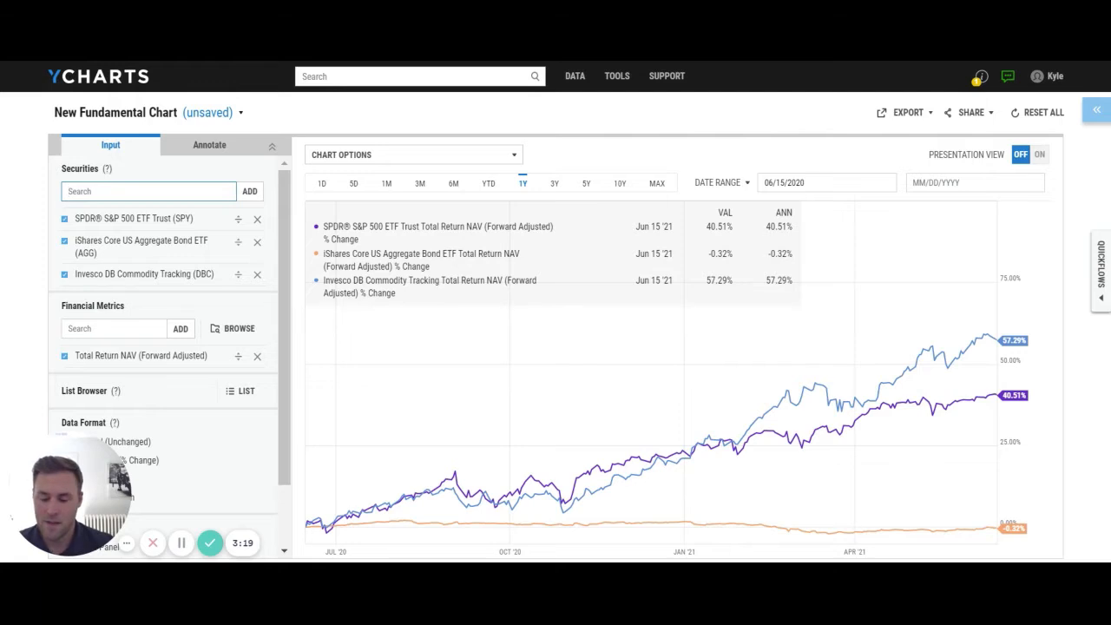
text(vnq)
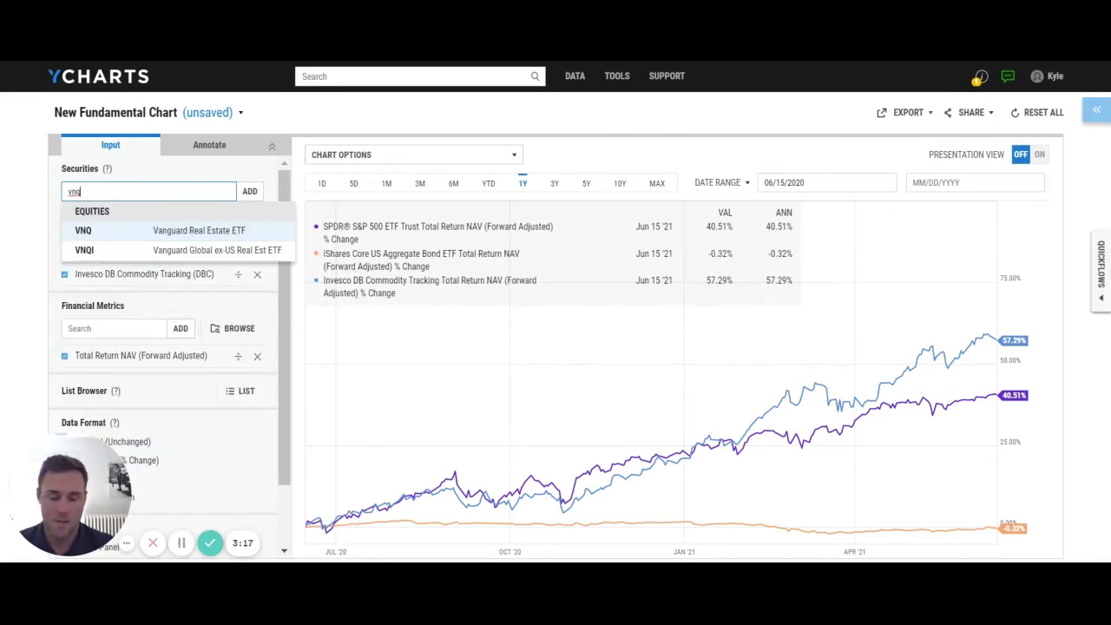
key(Return)
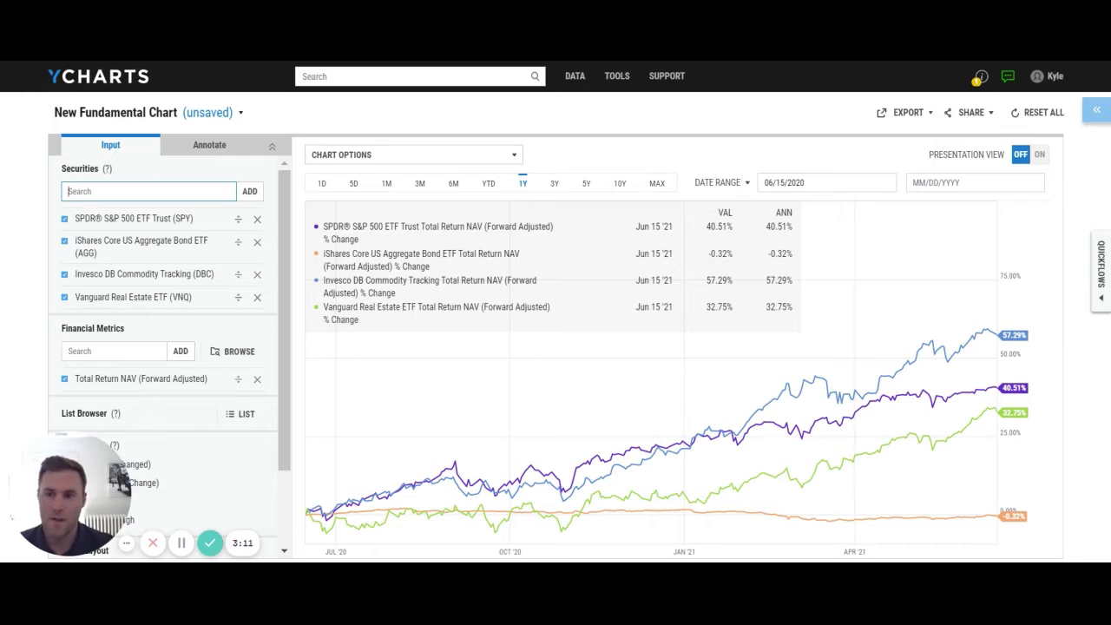
Add the US Inflation Rate economic indicator (I:USIR) to the chart's securities.
text(us infla)
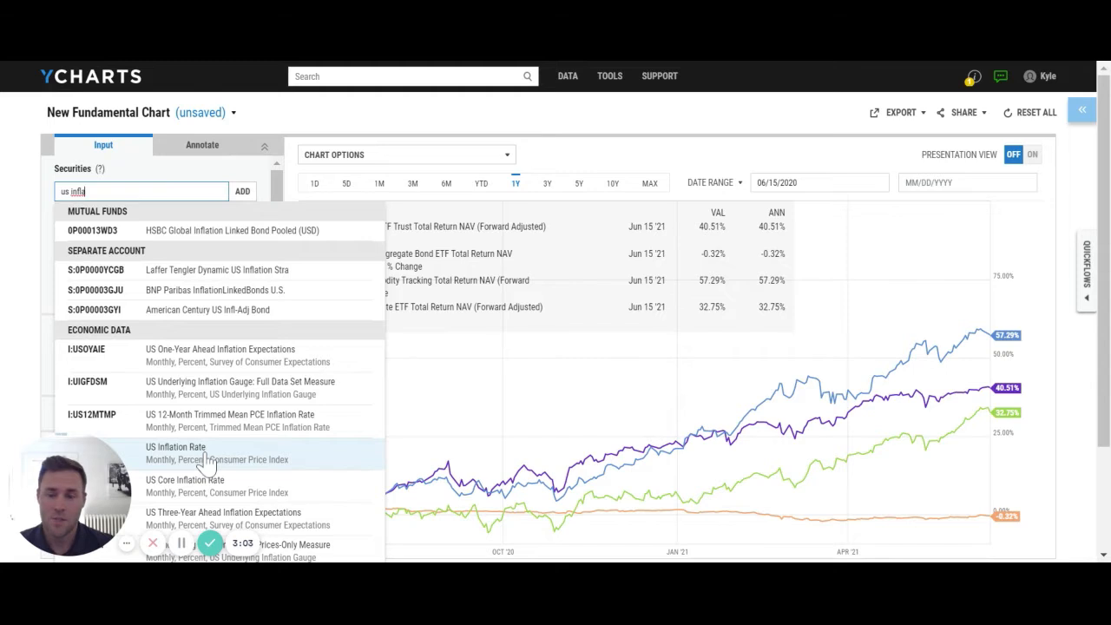
click(204, 453)
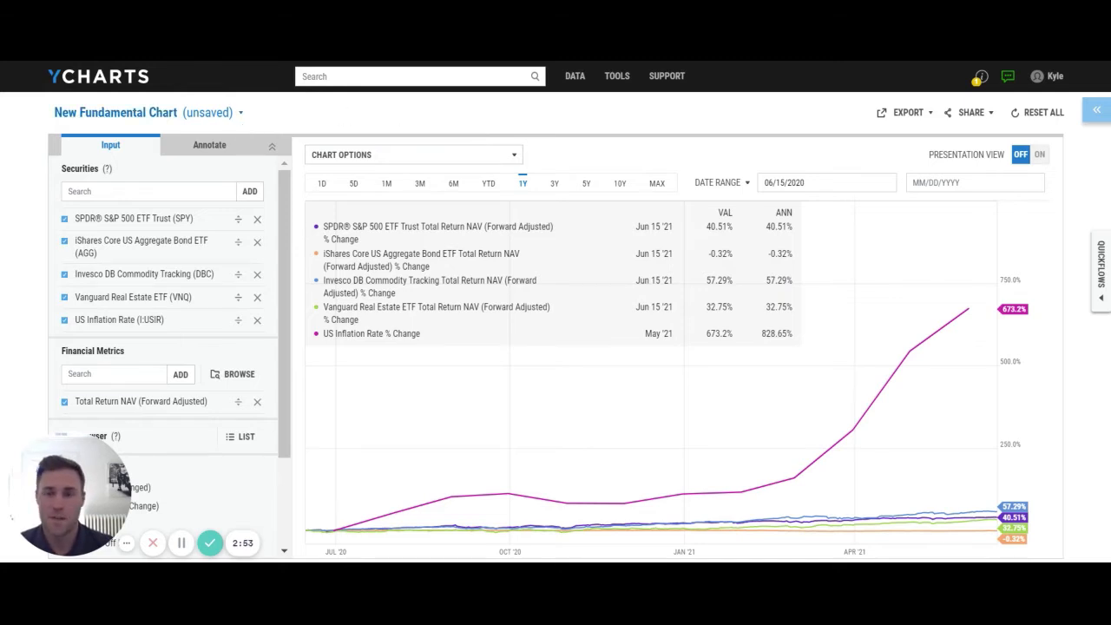
Turn on Force Original Data Format for the US Inflation Rate series.
click(209, 146)
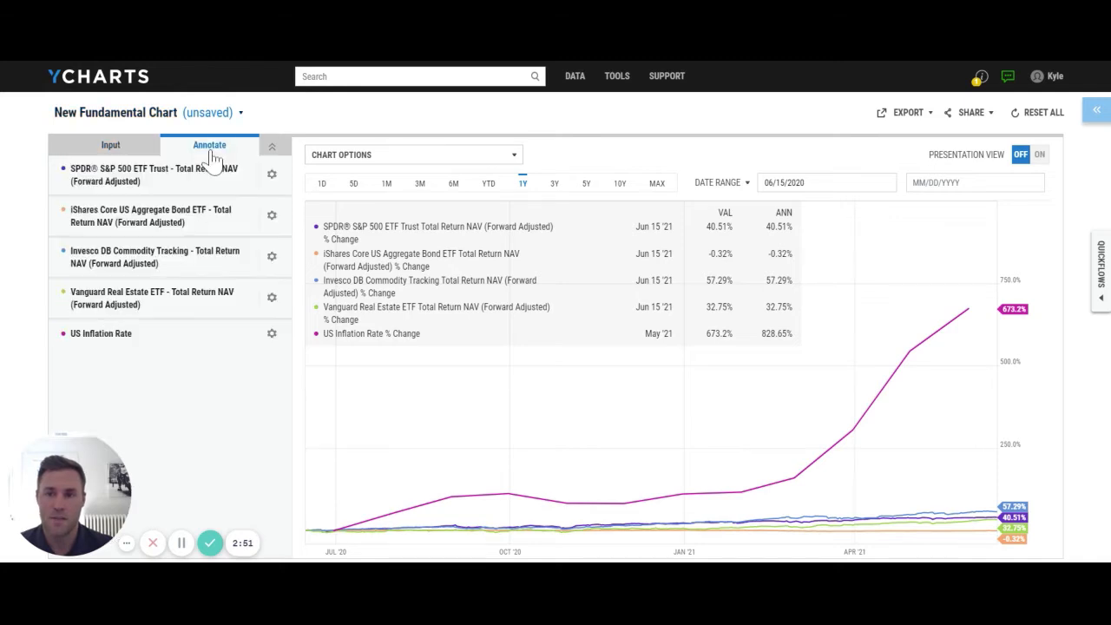
click(272, 335)
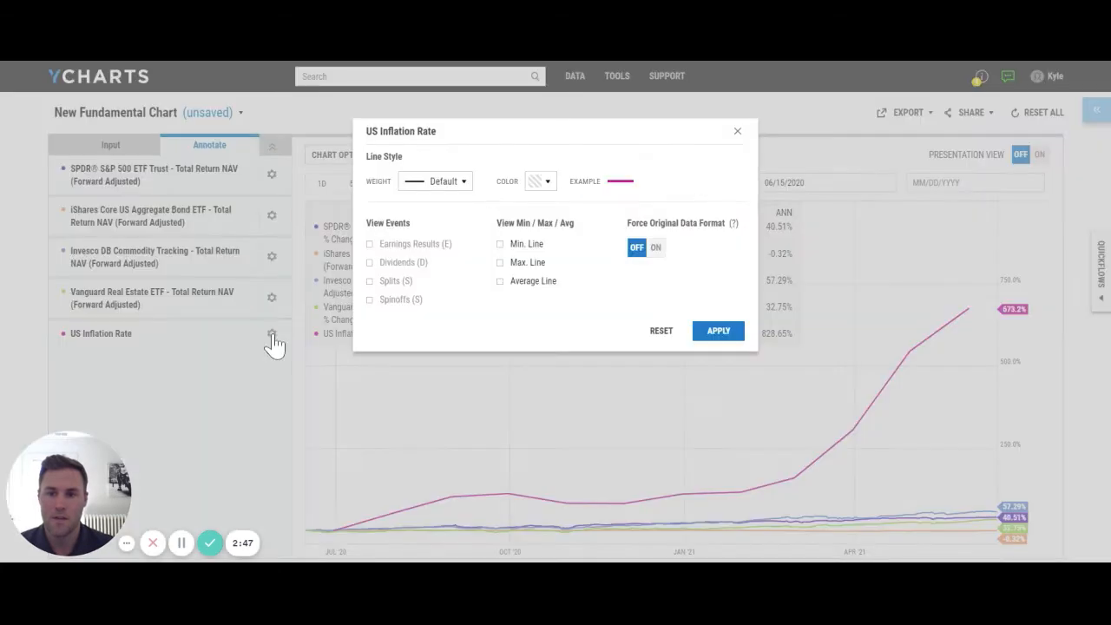
click(656, 250)
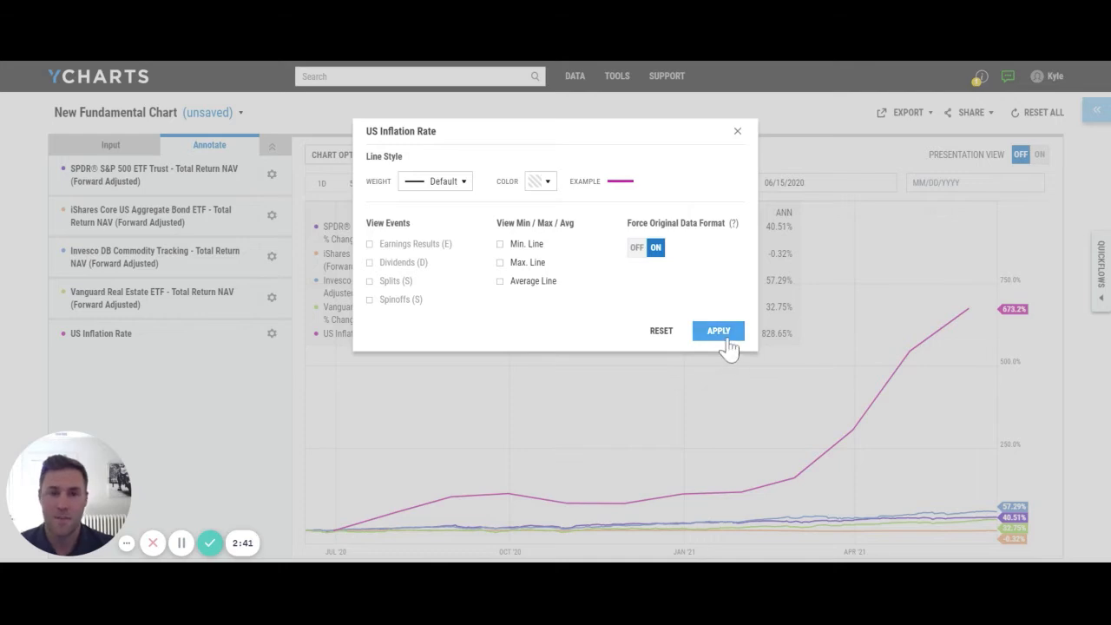
click(719, 331)
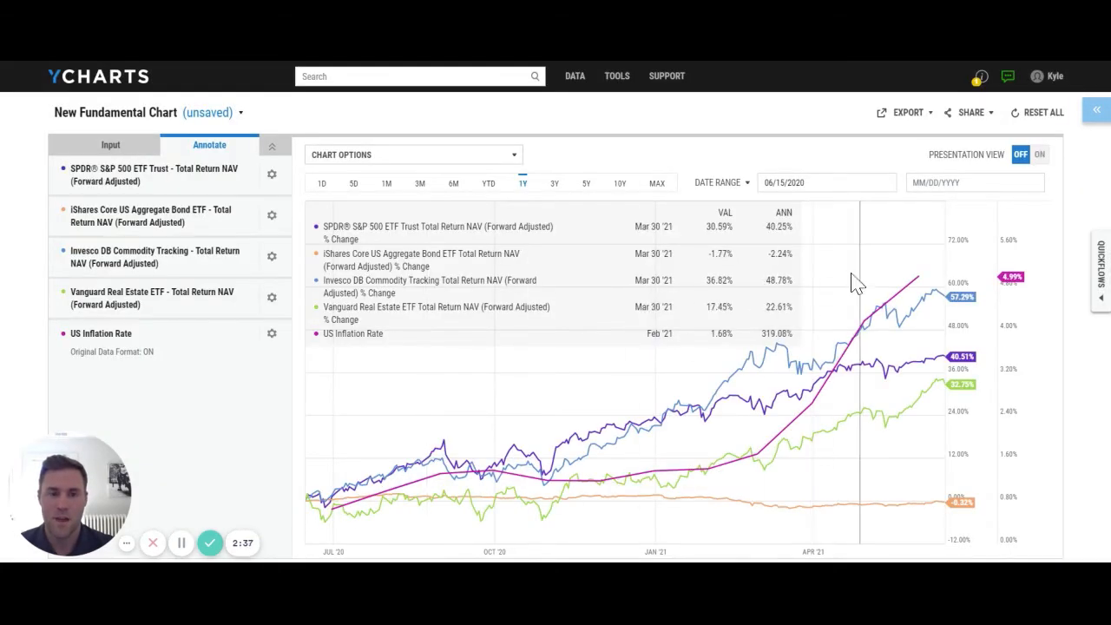
Show the minimum and maximum lines for the US Inflation Rate series.
click(272, 333)
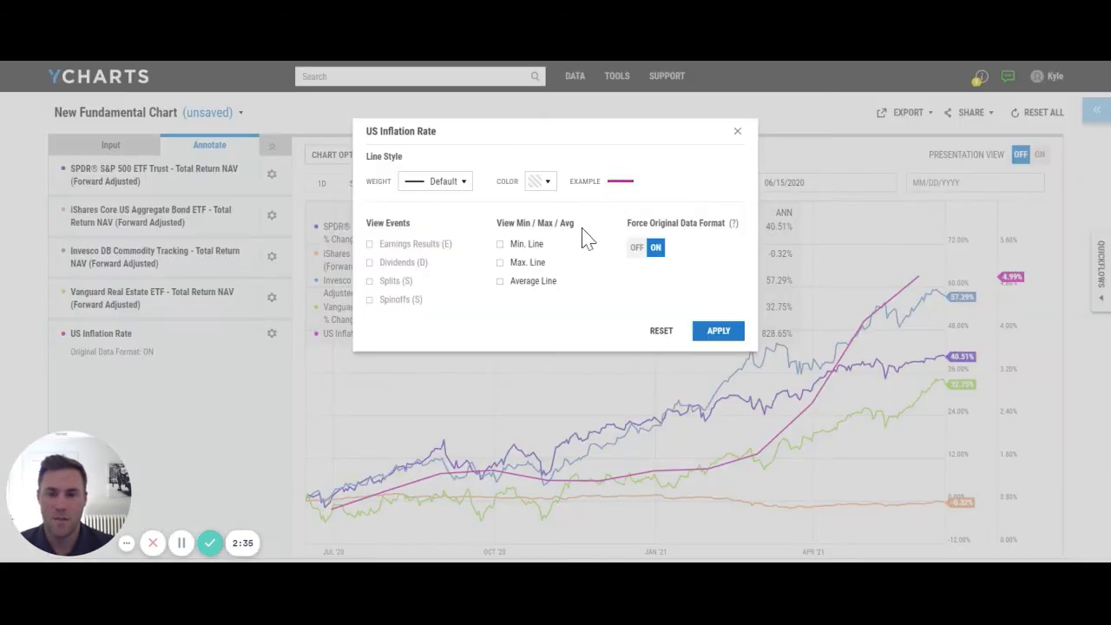
click(529, 244)
click(514, 272)
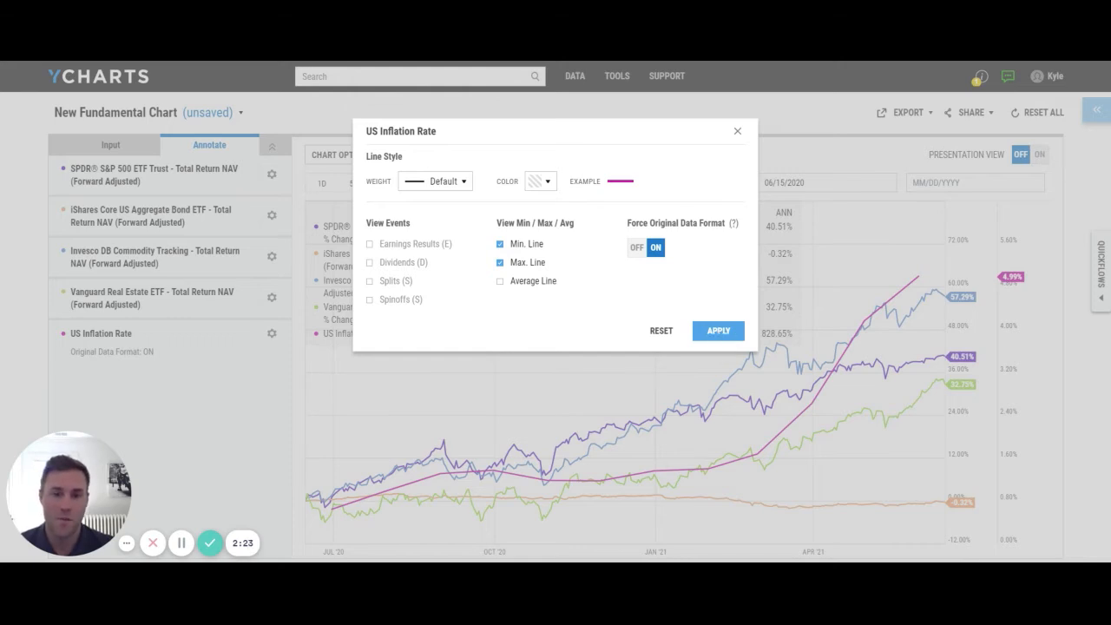
click(719, 332)
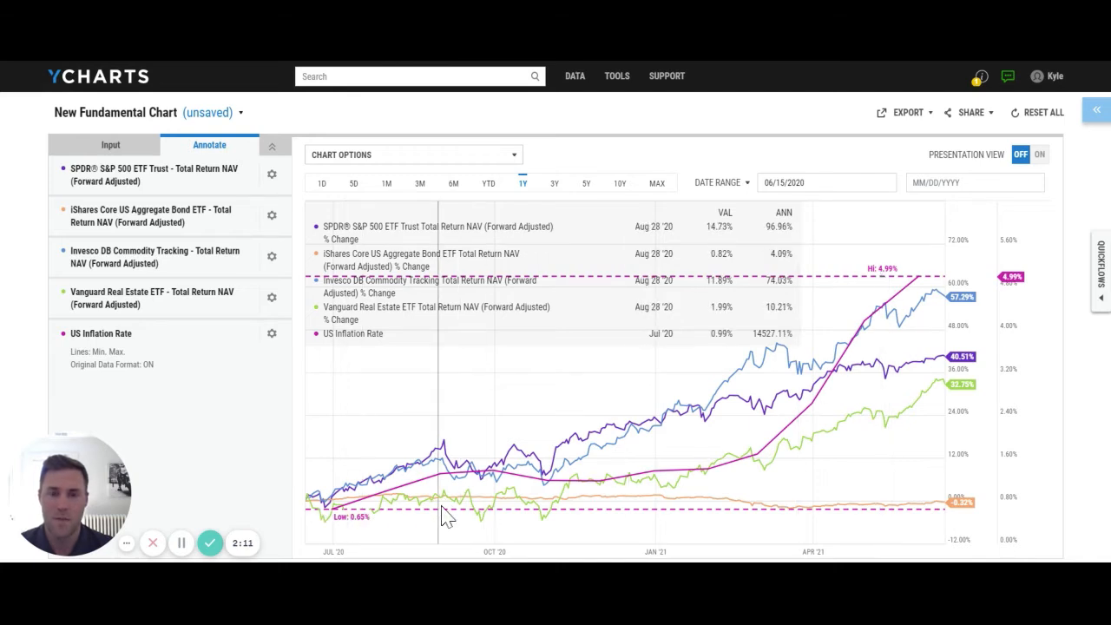
Switch the chart period to full years and select the span 2006 to 2021.
click(115, 153)
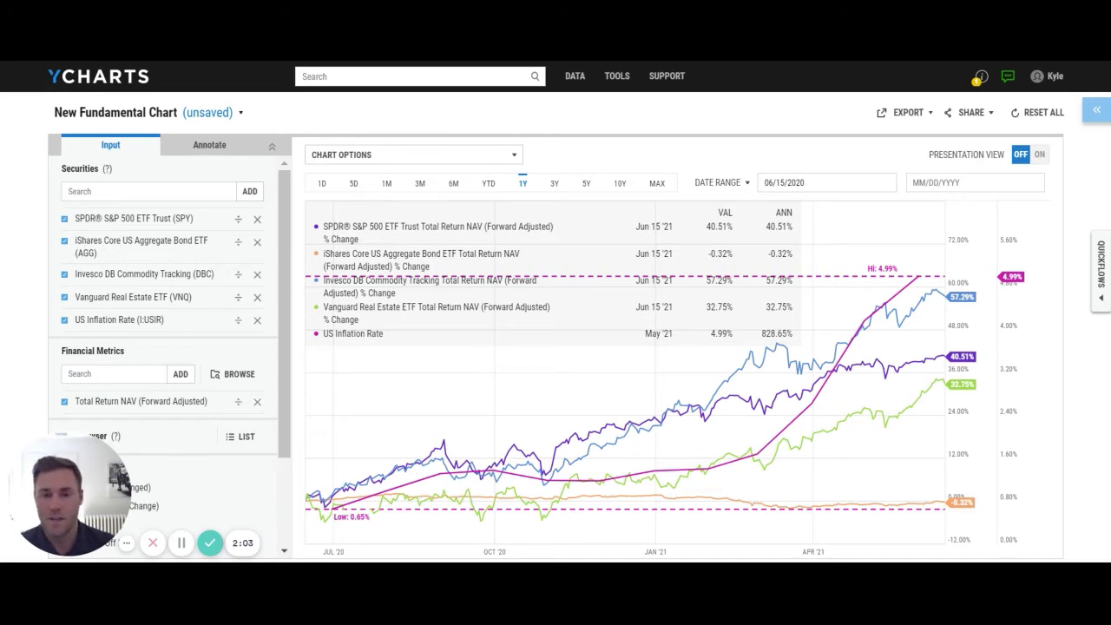
click(714, 184)
click(733, 225)
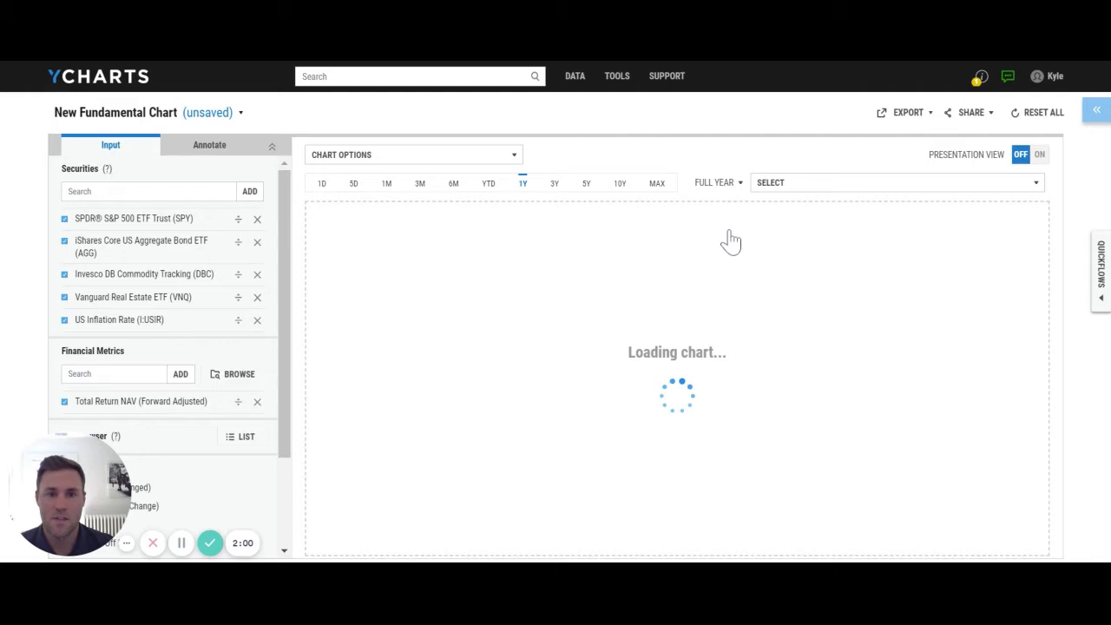
click(825, 184)
scroll(797, 296, up, 3)
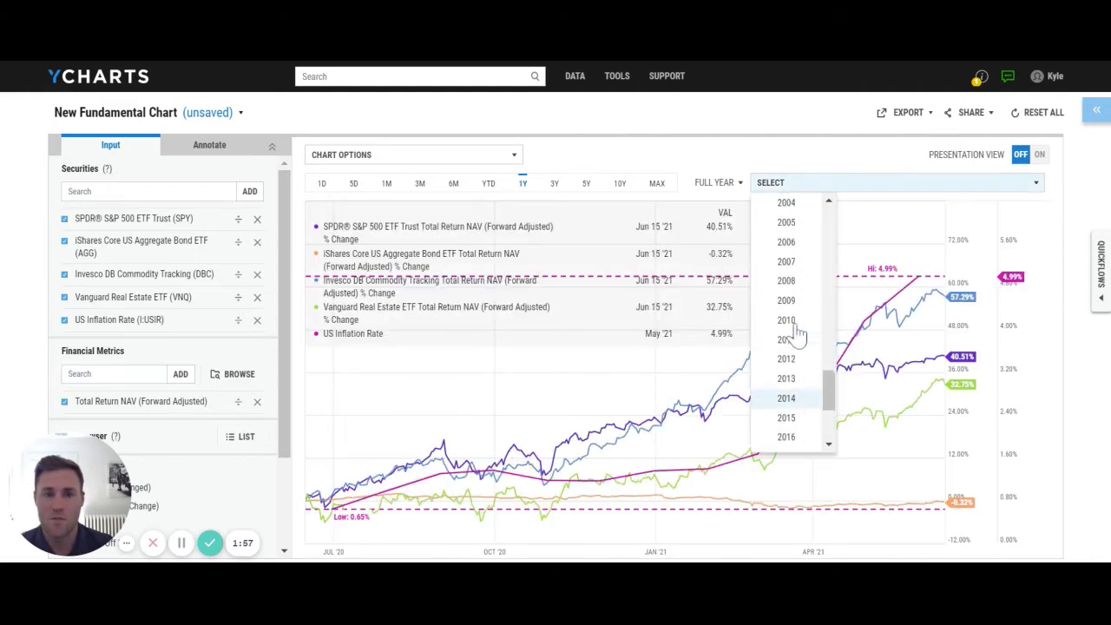
click(785, 243)
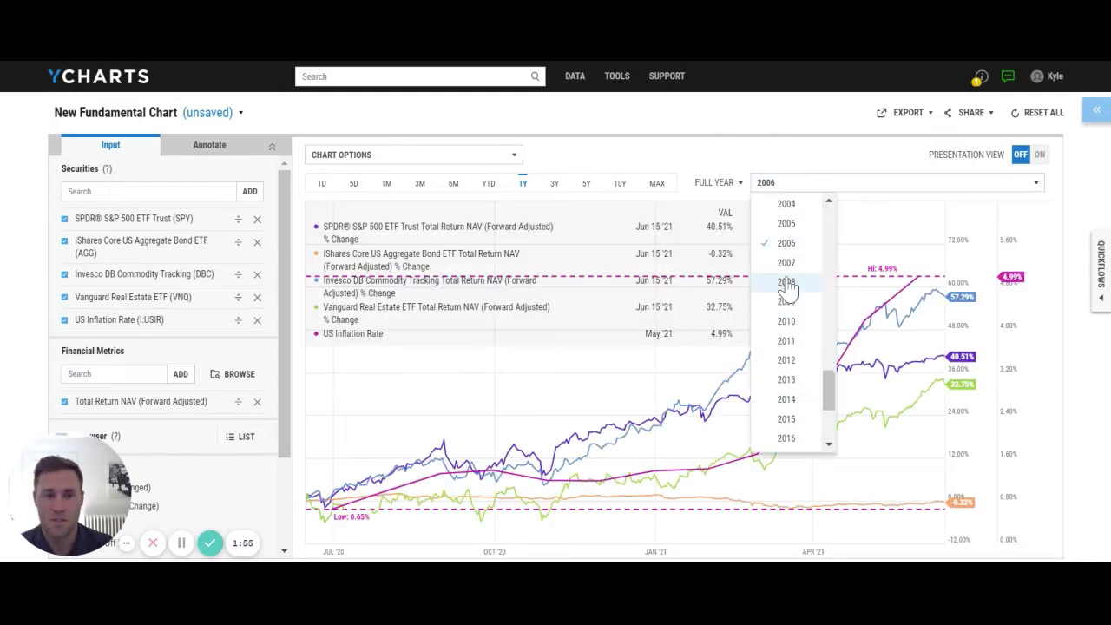
scroll(788, 321, down, 3)
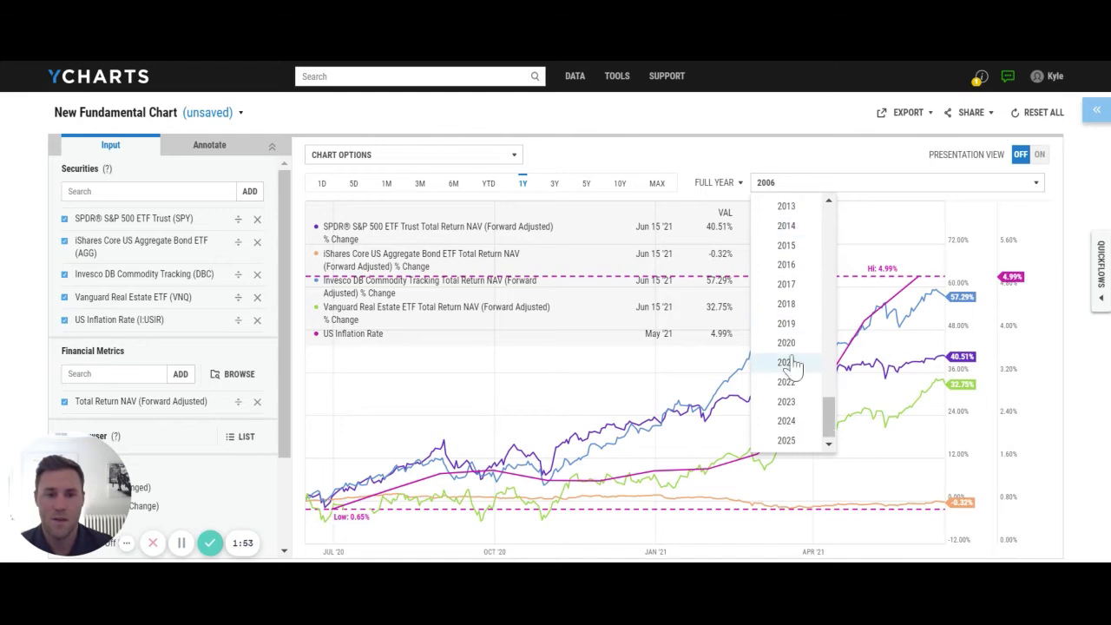
click(792, 365)
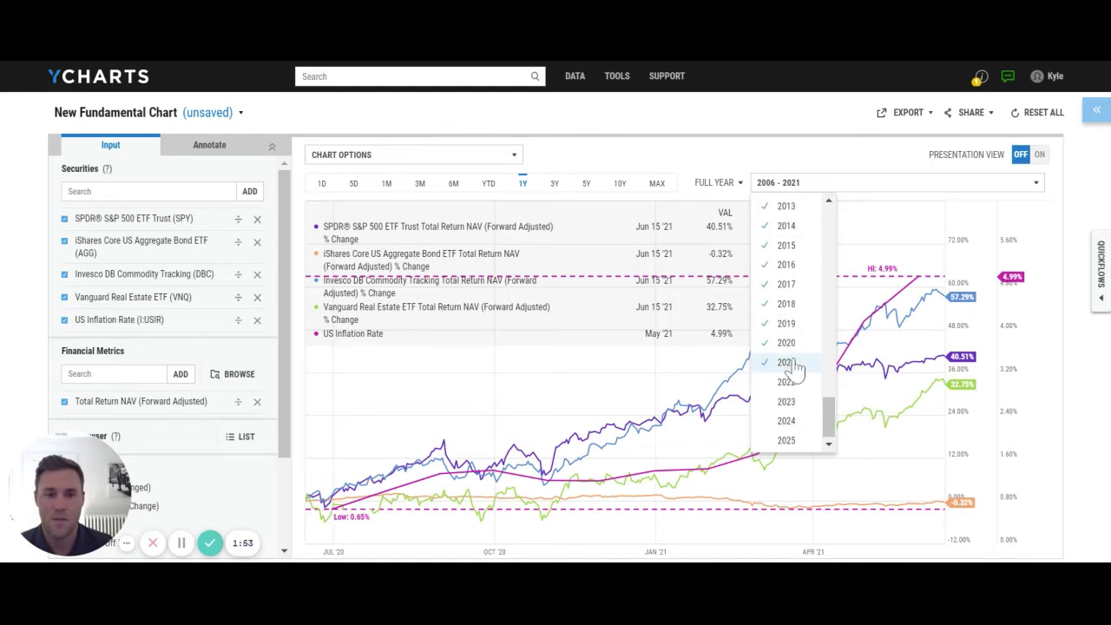
click(687, 130)
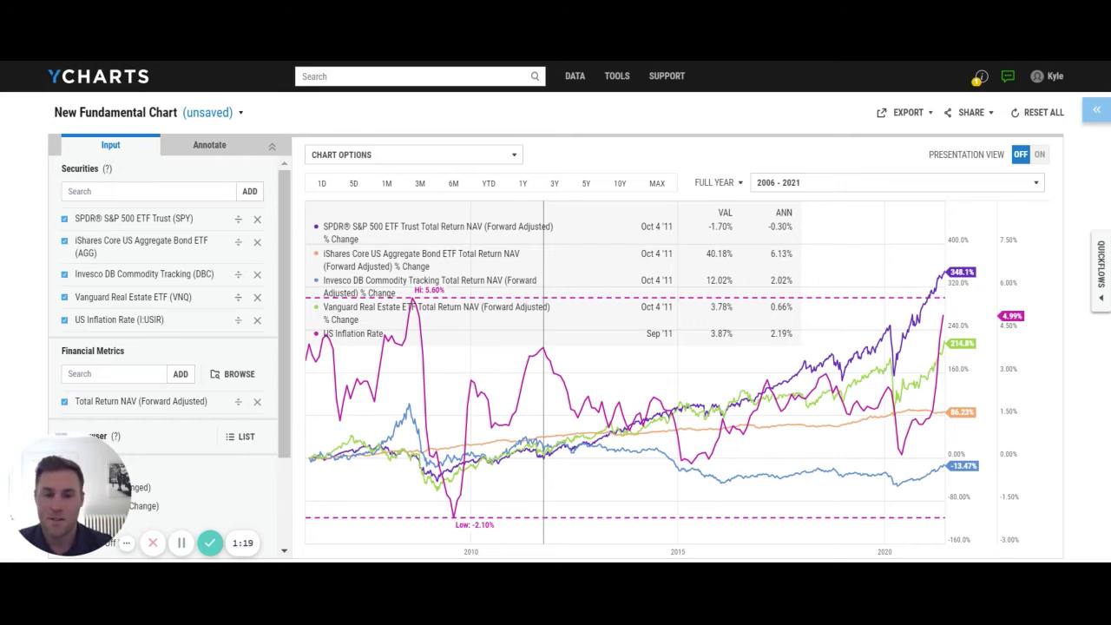
Switch the chart period back to a date range and set its start date to 07/31/2009.
click(717, 182)
click(727, 208)
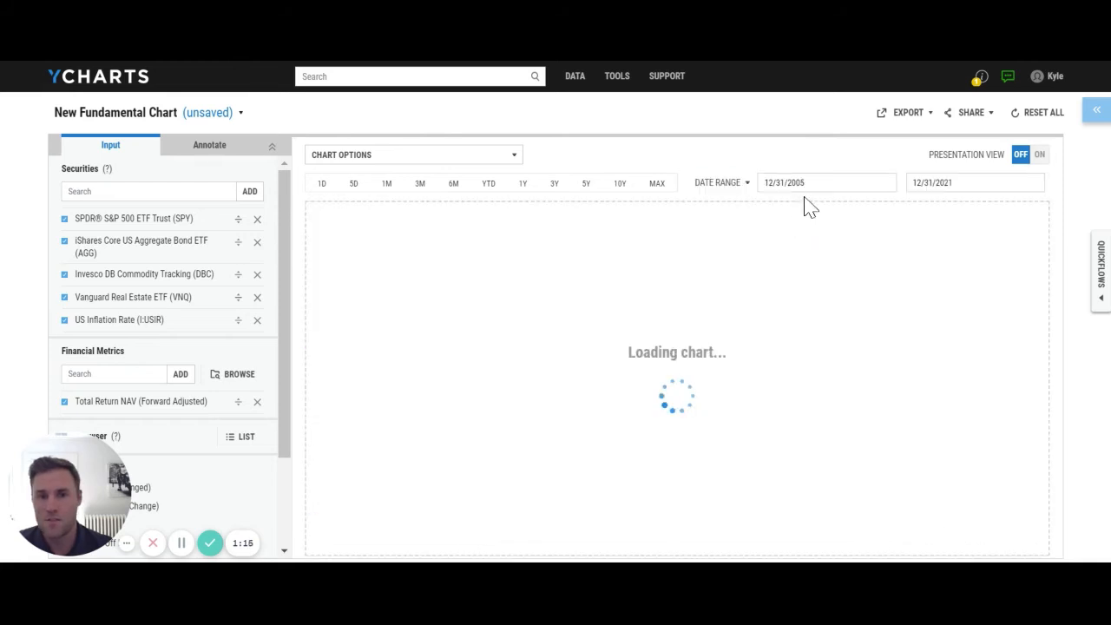
click(806, 182)
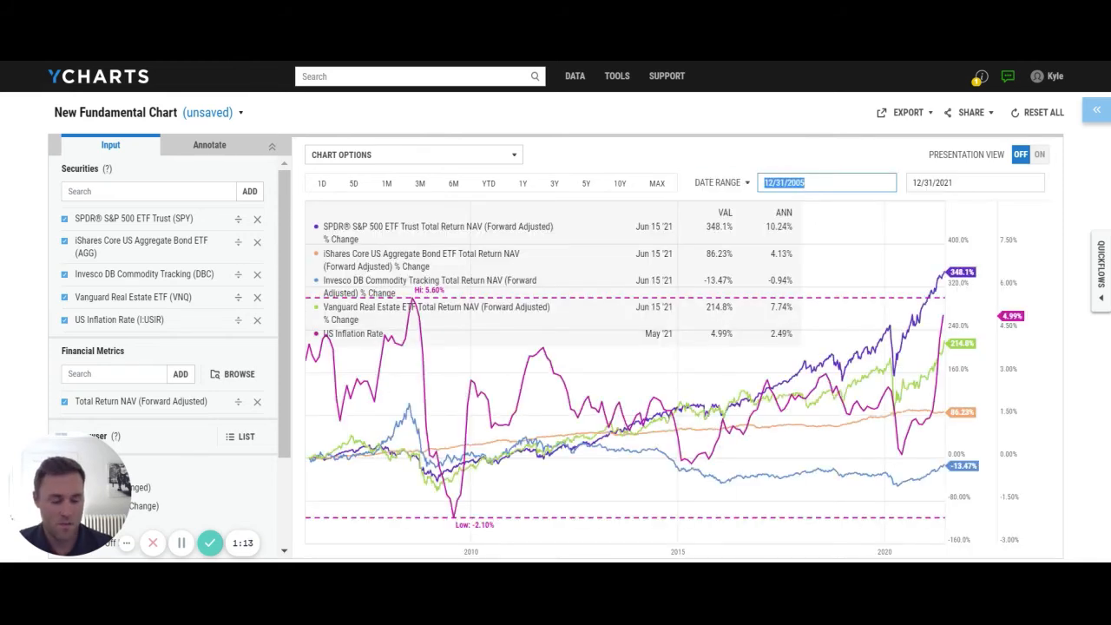
text(07/)
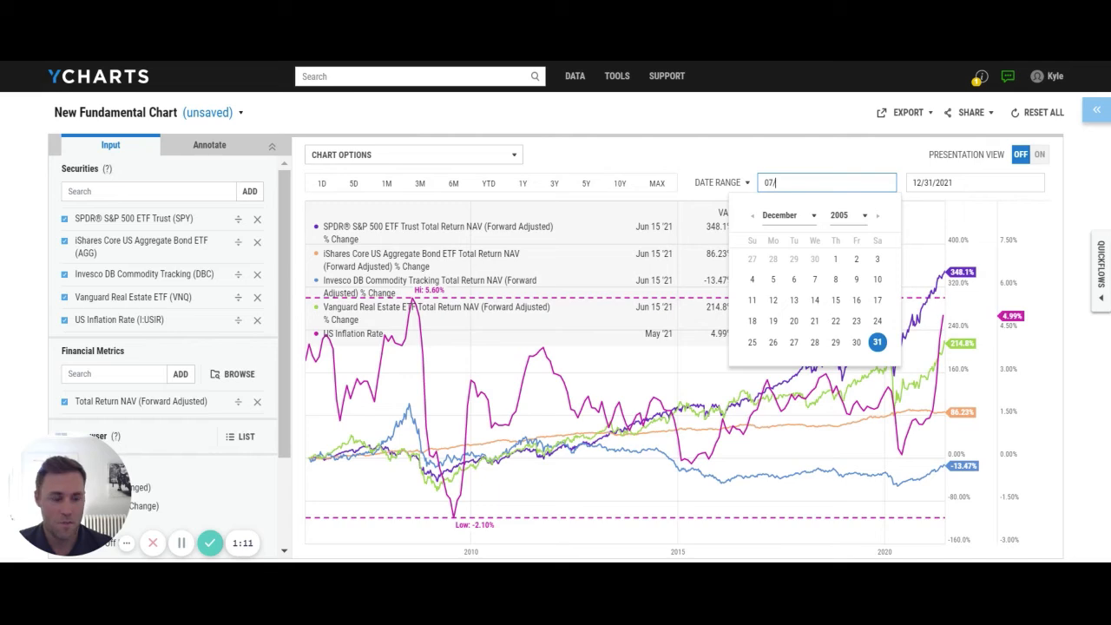
text(31/2009)
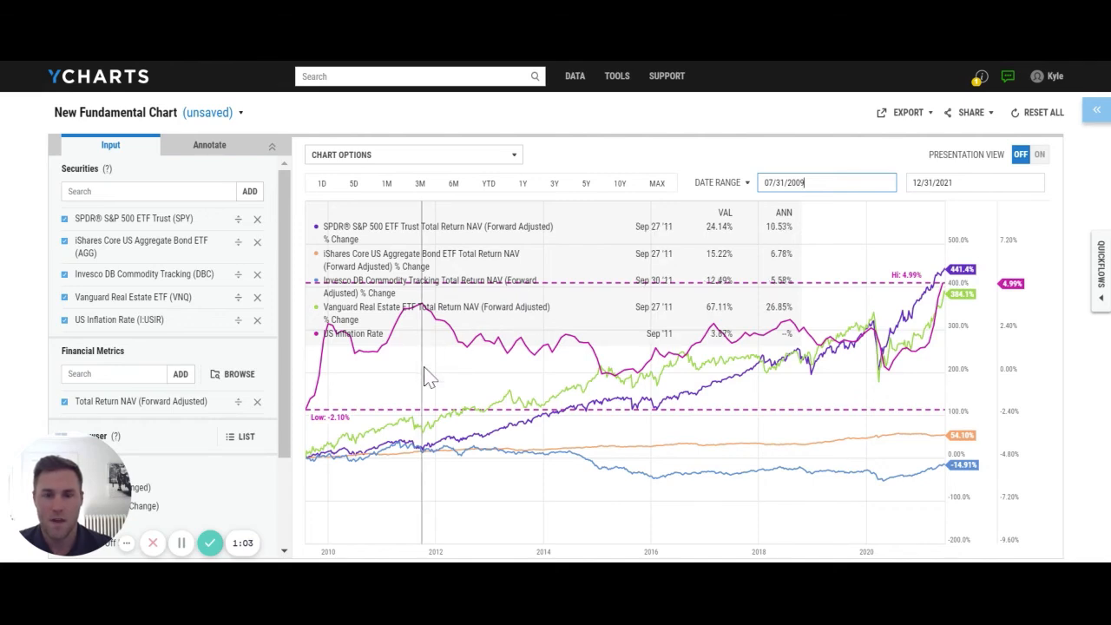
Set the chart's end date to 09/30/2011.
click(965, 183)
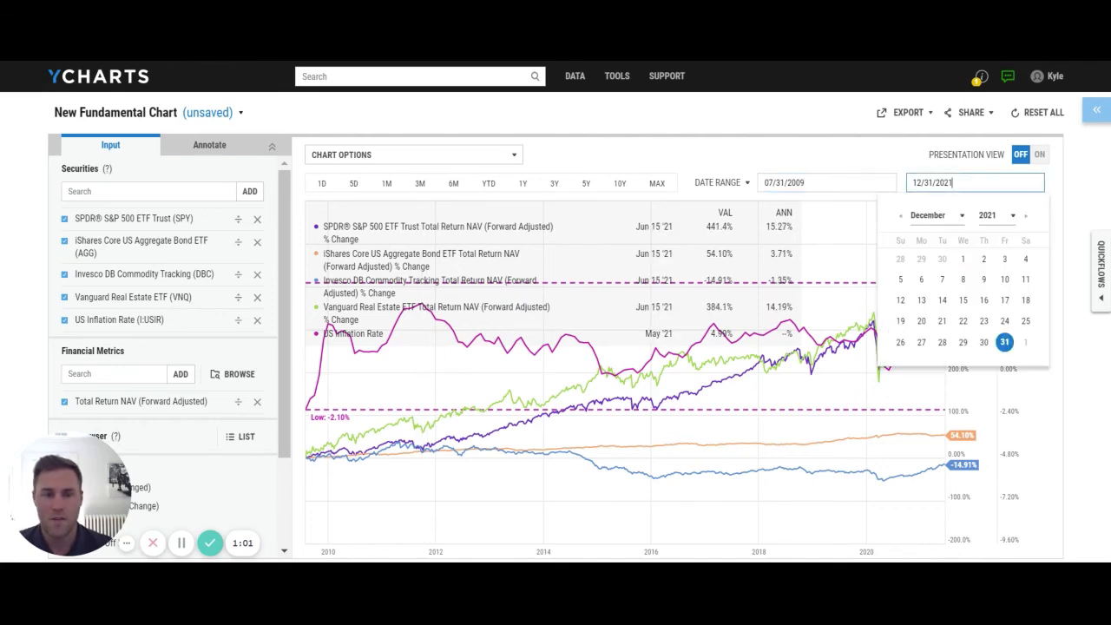
drag(953, 183, 902, 201)
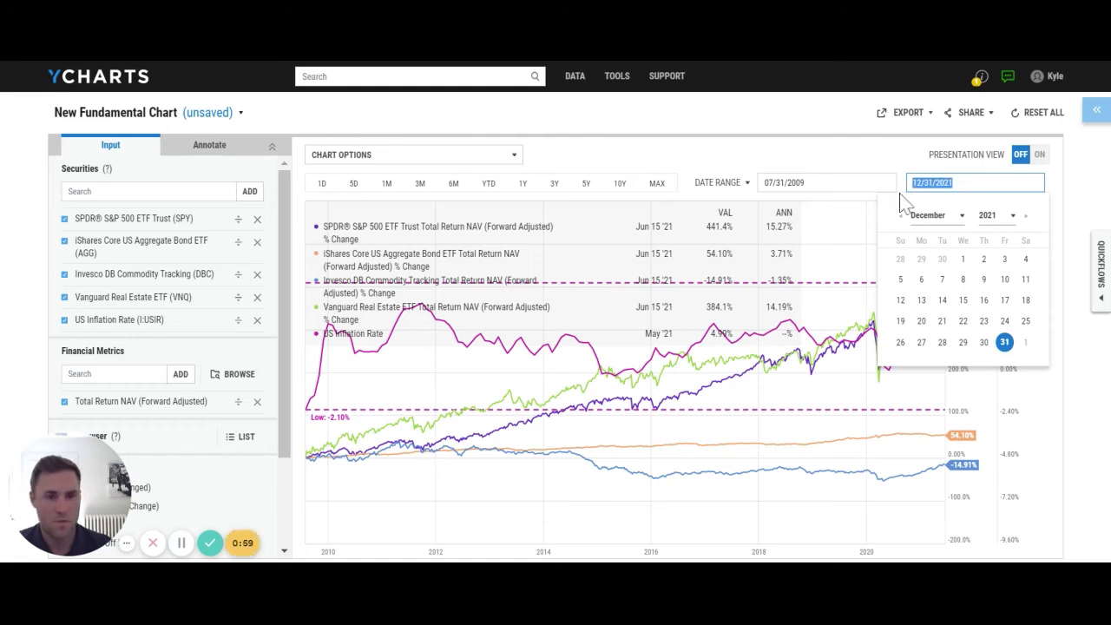
text(09/)
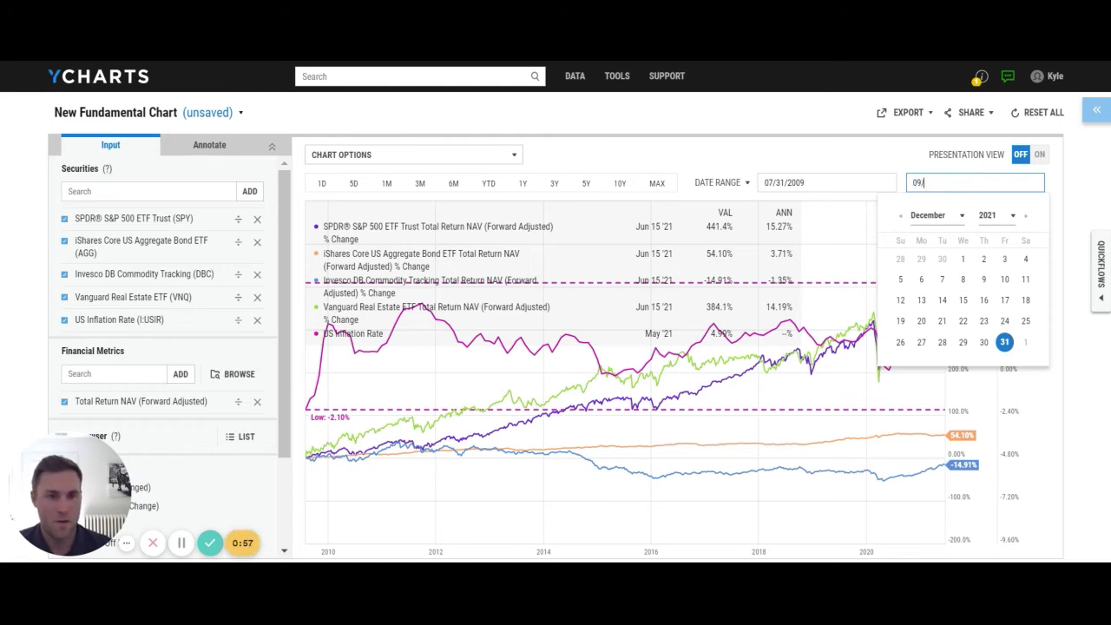
text(30/2011)
key(Return)
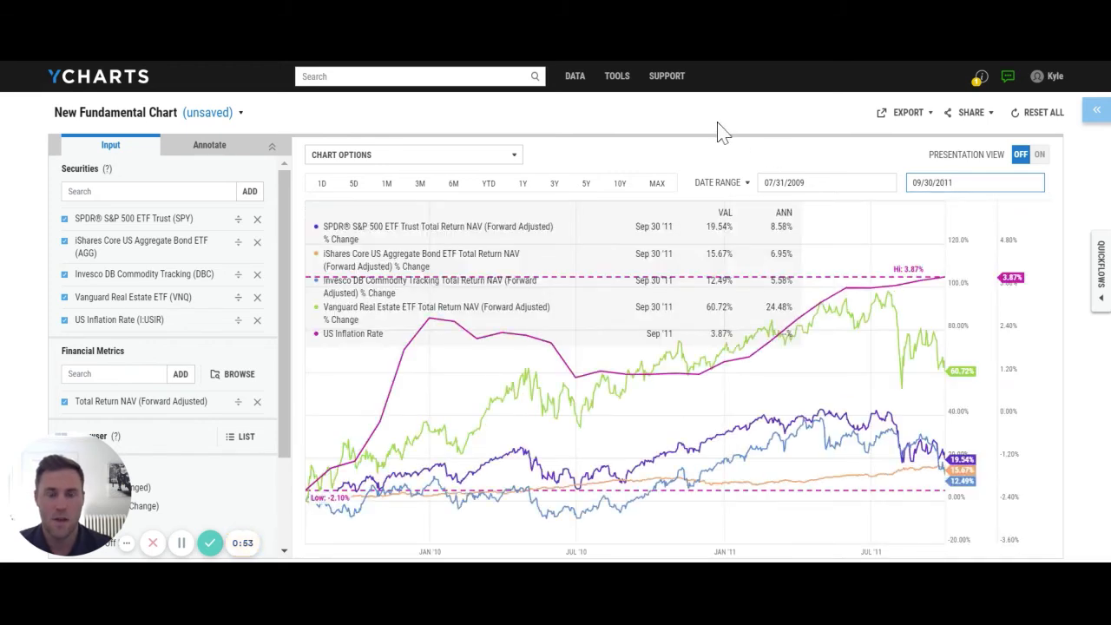
click(718, 121)
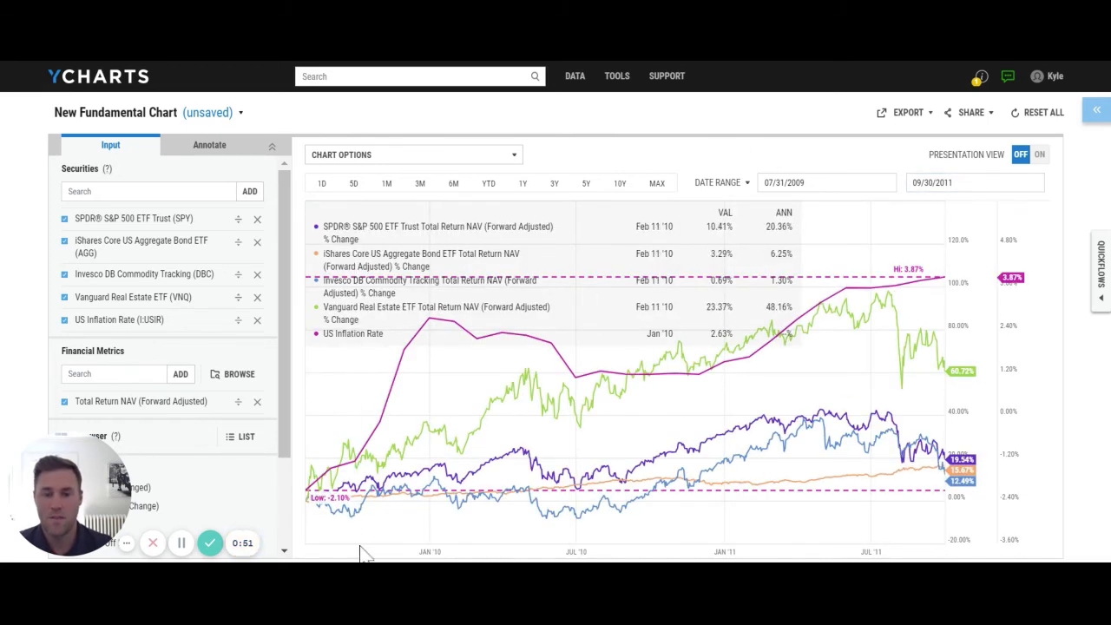